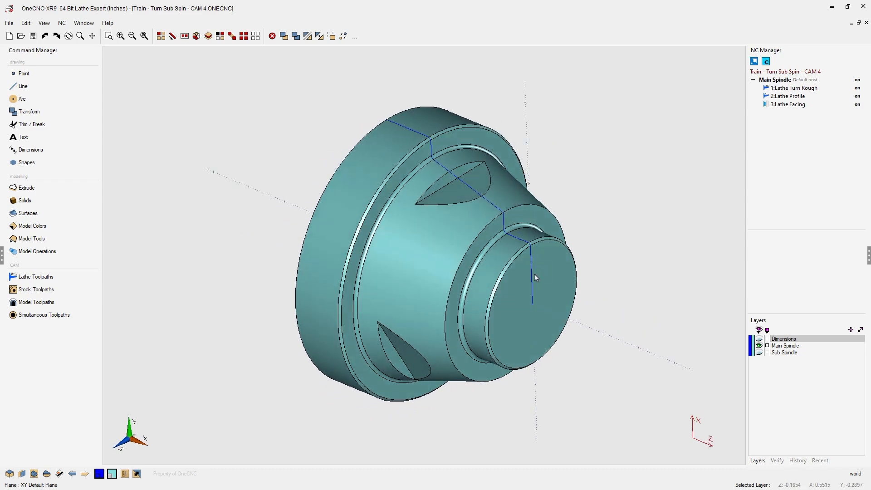
Step: Examine the notches cut around the part's conical section from several viewing angles
{"action": "scroll", "coordinate": [535, 274], "scroll_direction": "up", "scroll_amount": 1}
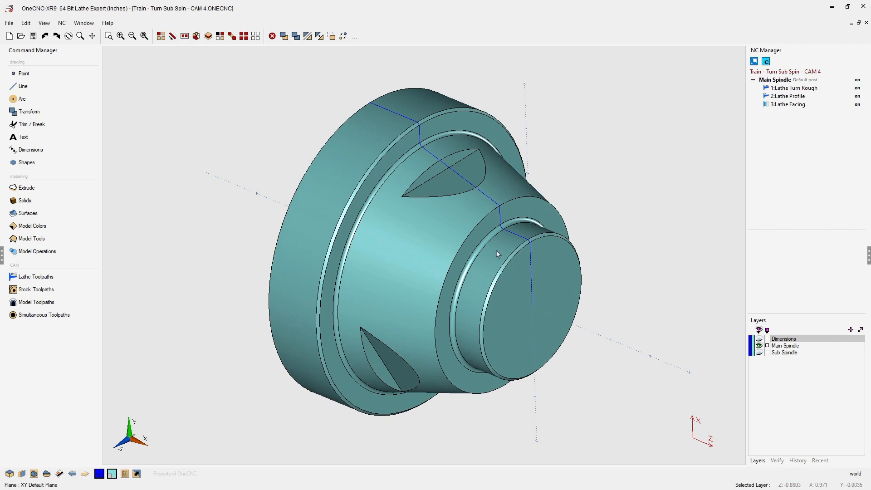
{"action": "middle_click_drag", "start_coordinate": [511, 232], "coordinate": [488, 245]}
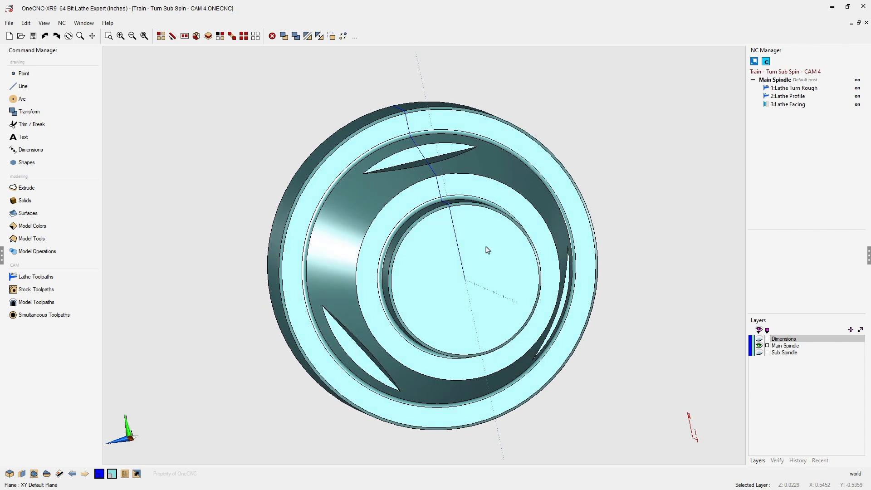
{"action": "middle_click_drag", "start_coordinate": [455, 274], "coordinate": [402, 334]}
{"action": "middle_click_drag", "start_coordinate": [538, 325], "coordinate": [553, 370]}
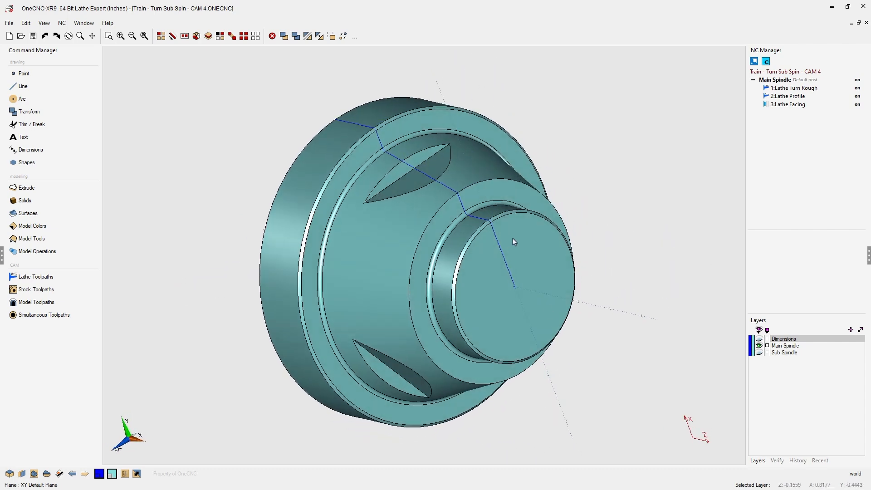
{"action": "mouse_move", "coordinate": [497, 218]}
{"action": "middle_mouse_down"}
{"action": "mouse_move", "coordinate": [511, 203]}
{"action": "mouse_move", "coordinate": [503, 204]}
{"action": "middle_mouse_up"}
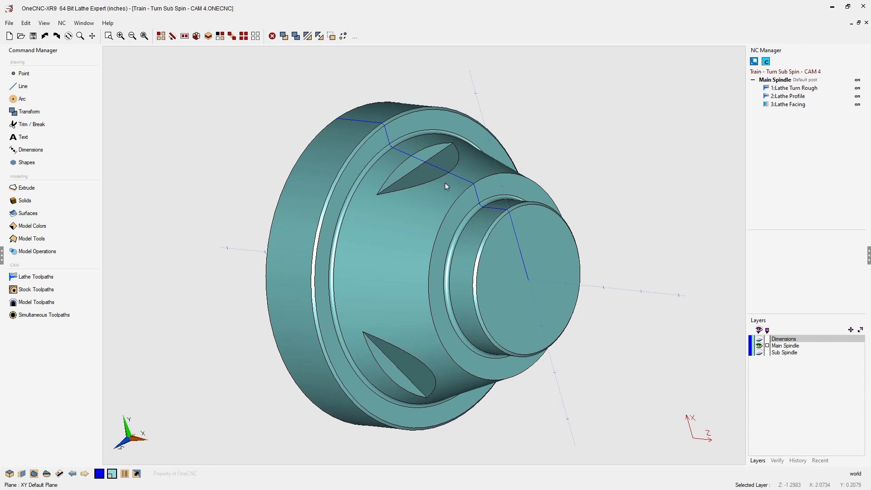
{"action": "left_click", "coordinate": [43, 293]}
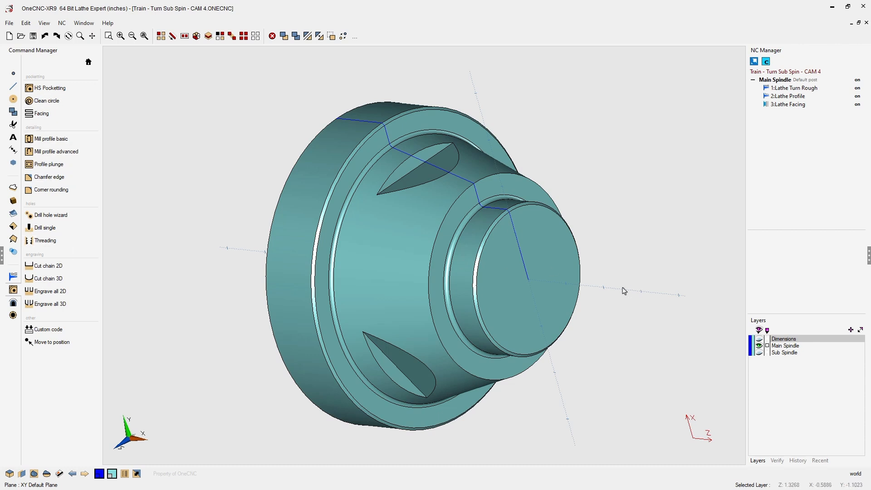
{"action": "mouse_move", "coordinate": [590, 263]}
{"action": "middle_mouse_down"}
{"action": "mouse_move", "coordinate": [595, 249]}
{"action": "mouse_move", "coordinate": [568, 244]}
{"action": "mouse_move", "coordinate": [580, 273]}
{"action": "middle_mouse_up"}
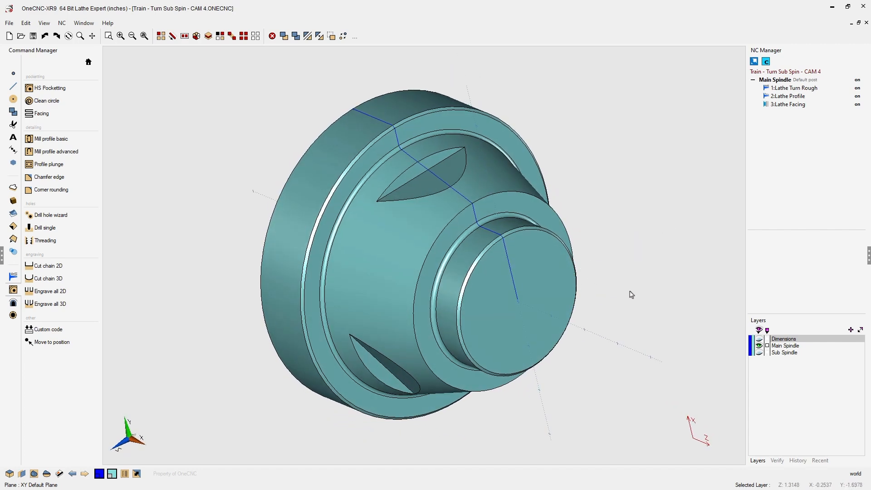
Step: Add a new layer and rename it "Notches"
{"action": "right_click", "coordinate": [781, 378]}
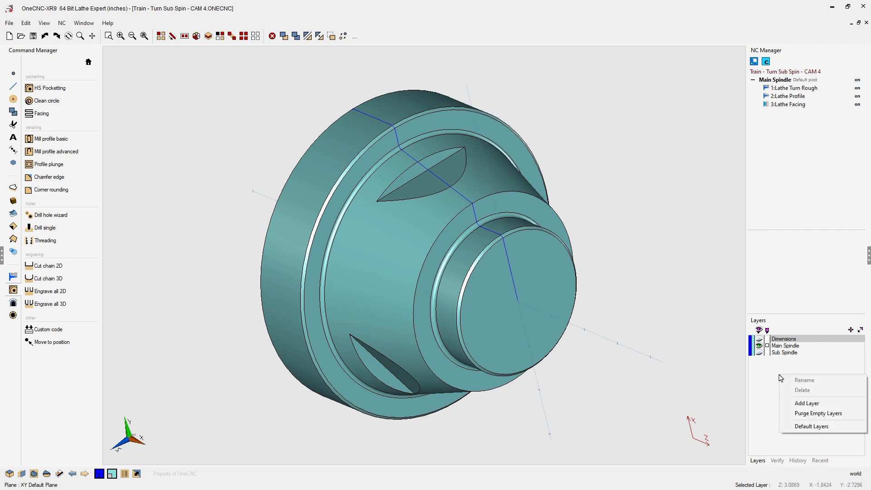
{"action": "left_click", "coordinate": [804, 403]}
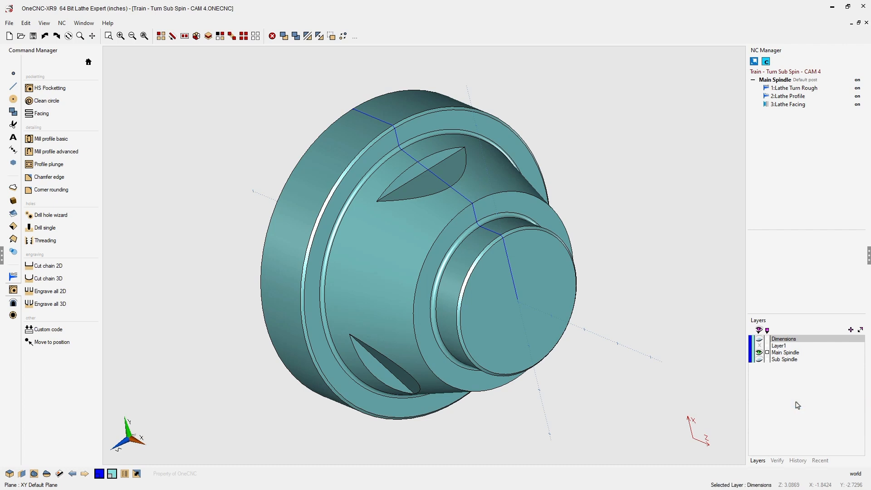
{"action": "left_click", "coordinate": [779, 346]}
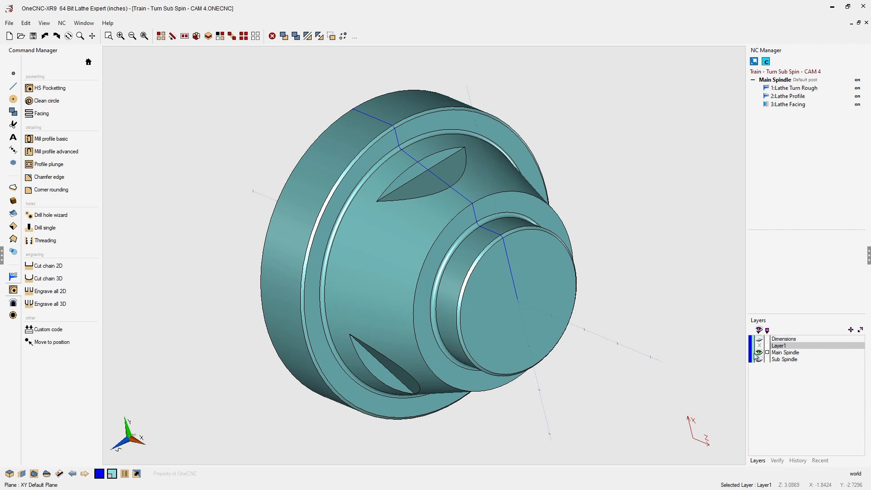
{"action": "double_click", "coordinate": [780, 348]}
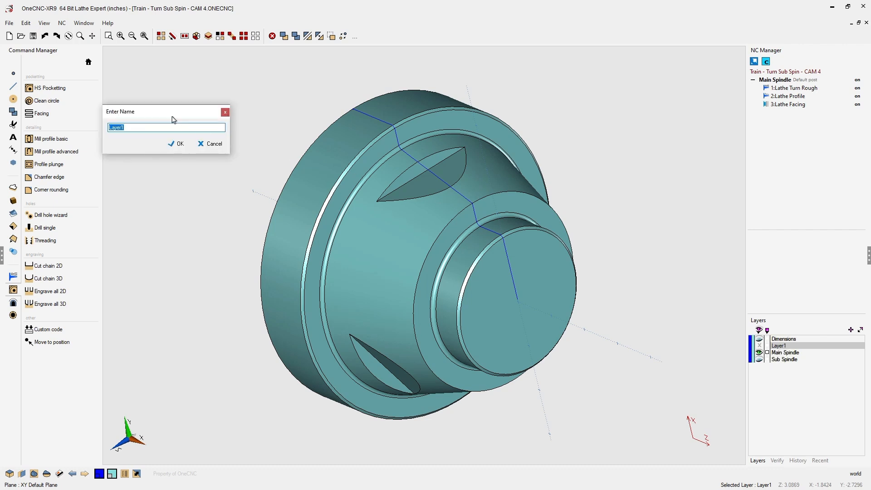
{"action": "left_click_drag", "start_coordinate": [165, 113], "coordinate": [680, 61]}
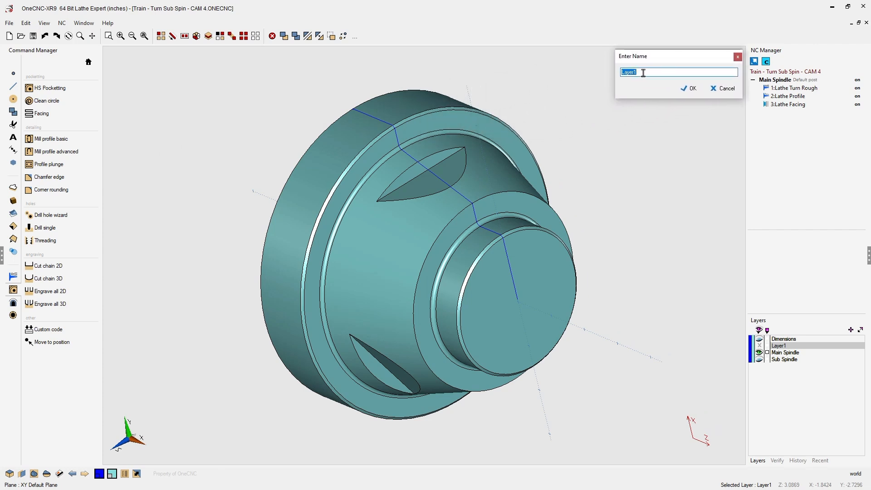
{"action": "type", "text": "Notches"}
{"action": "left_click", "coordinate": [693, 89]}
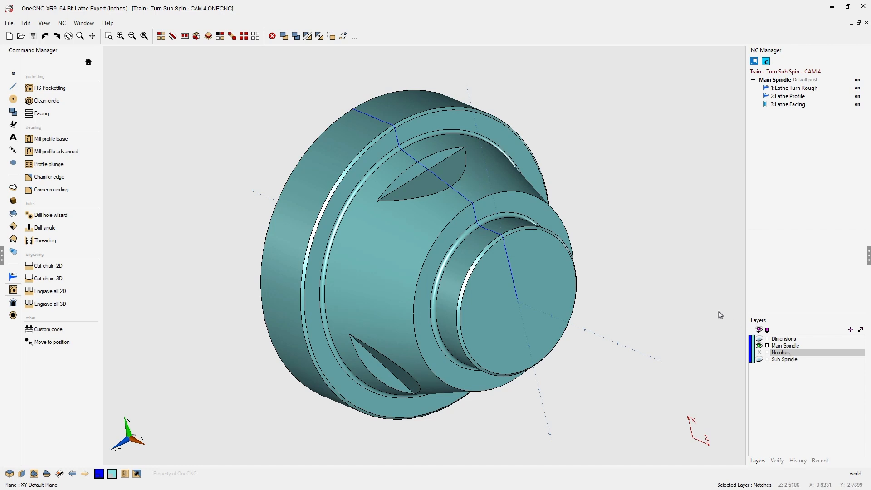
Step: Extract the straight edge of each of the three notches onto the Notches layer
{"action": "left_click", "coordinate": [89, 62]}
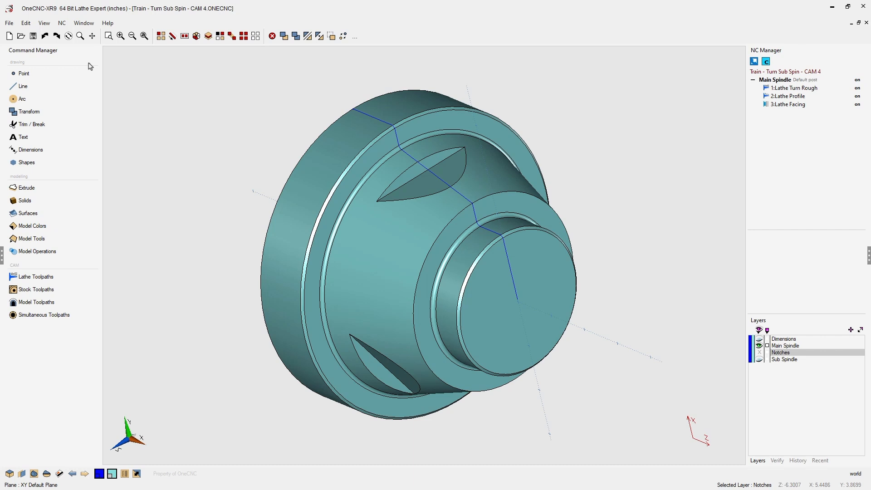
{"action": "left_click", "coordinate": [46, 240]}
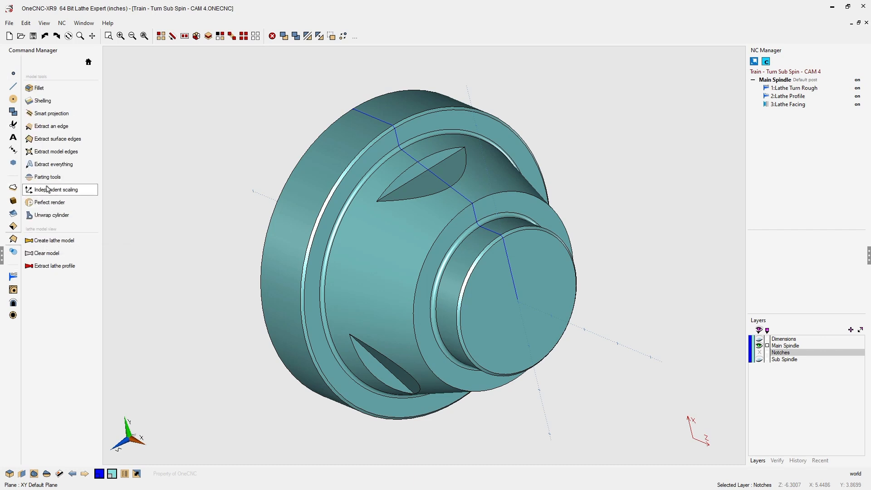
{"action": "left_click", "coordinate": [49, 128]}
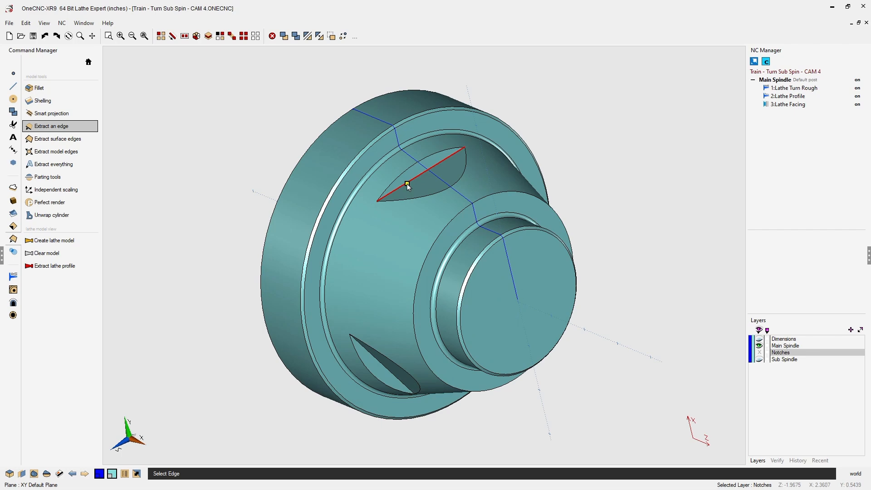
{"action": "middle_click_drag", "start_coordinate": [395, 250], "coordinate": [375, 271]}
{"action": "scroll", "coordinate": [373, 270], "scroll_direction": "up", "scroll_amount": 2}
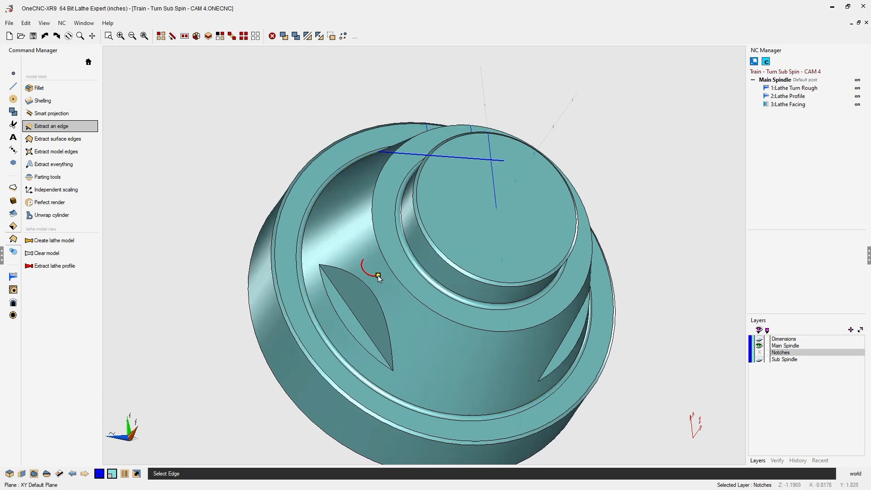
{"action": "left_click", "coordinate": [362, 325]}
{"action": "middle_click_drag", "start_coordinate": [443, 323], "coordinate": [343, 318]}
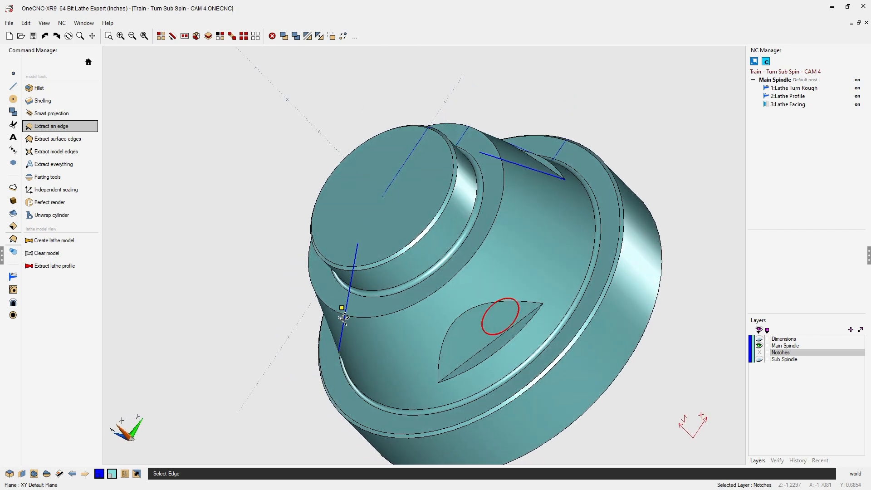
{"action": "left_click", "coordinate": [480, 352]}
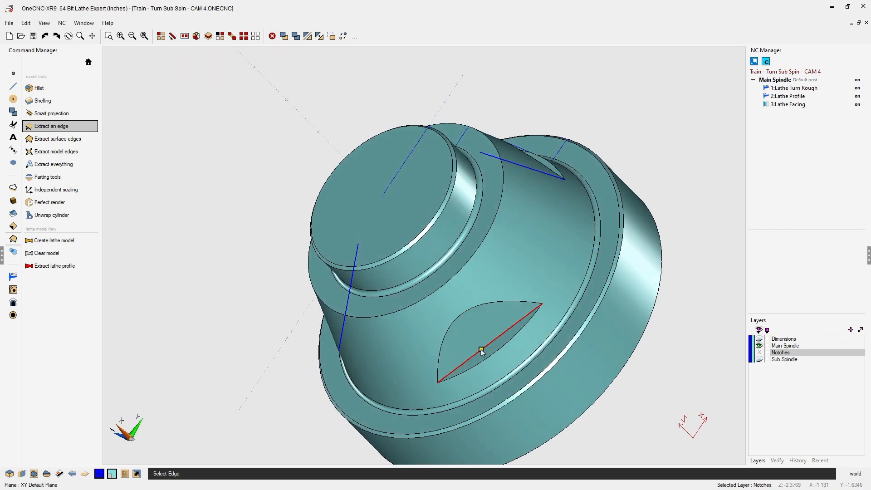
{"action": "right_click", "coordinate": [656, 116]}
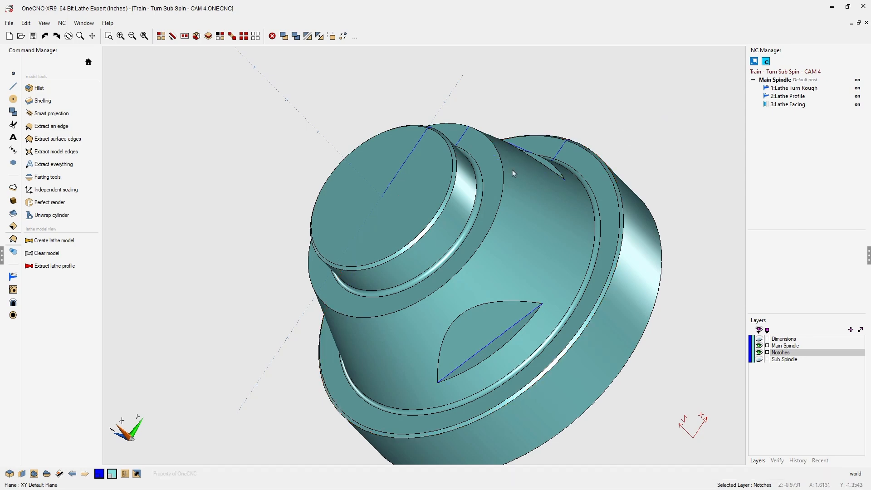
Step: Hide the Main Spindle layer to isolate the three extracted notch lines
{"action": "middle_click_drag", "start_coordinate": [506, 173], "coordinate": [632, 278]}
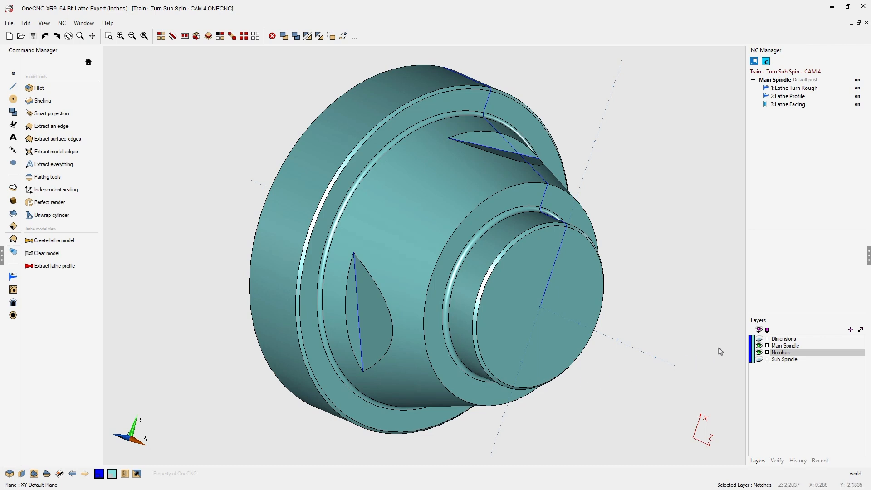
{"action": "left_click", "coordinate": [760, 346]}
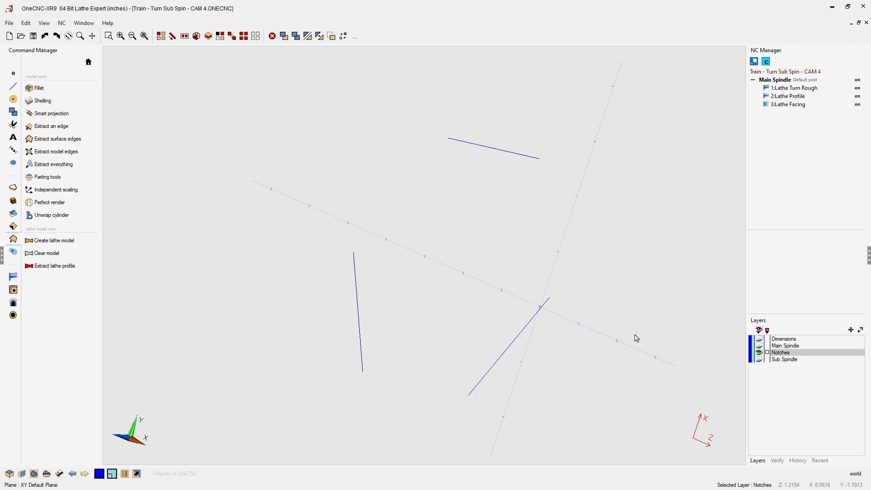
{"action": "middle_click_drag", "start_coordinate": [568, 298], "coordinate": [528, 278]}
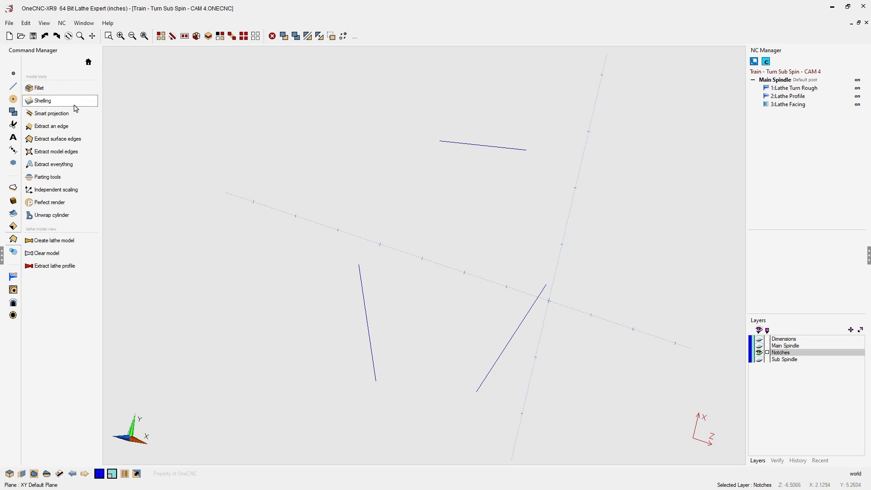
Step: Create a Mill profile basic toolpath on the three notch lines, picking the cutting direction and side for each, and complete the profile selection
{"action": "left_click", "coordinate": [13, 290]}
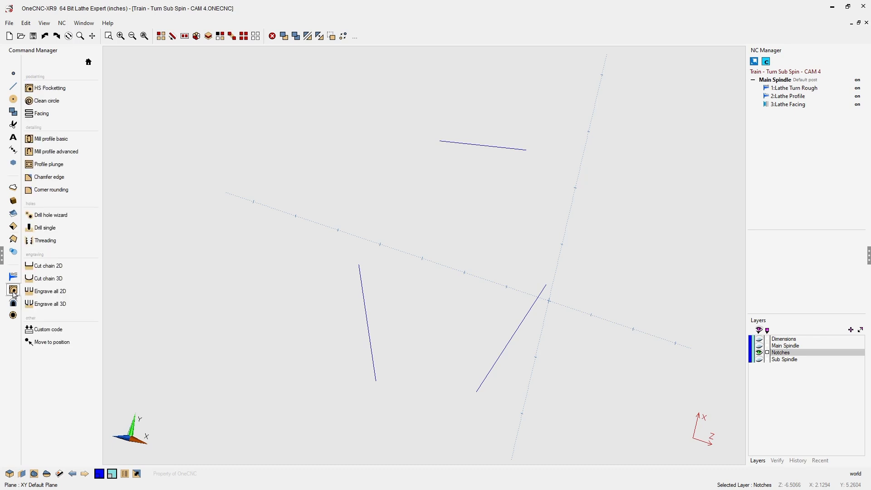
{"action": "left_click", "coordinate": [62, 139]}
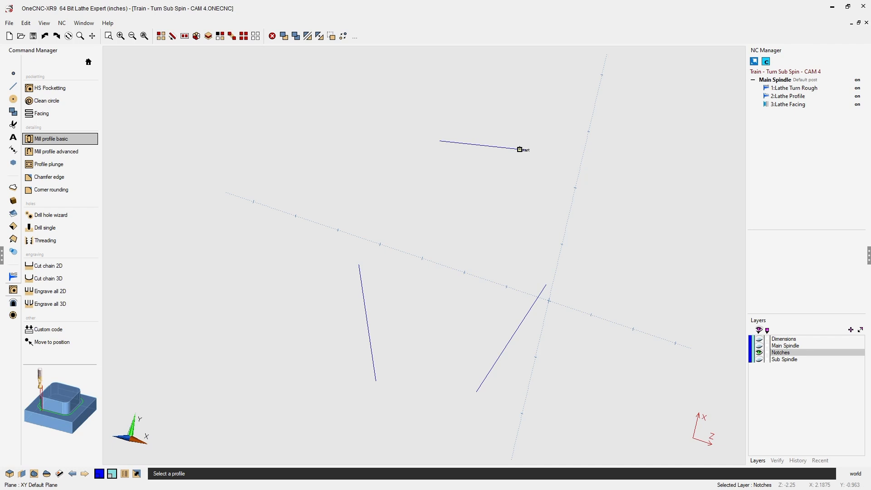
{"action": "left_click", "coordinate": [445, 141]}
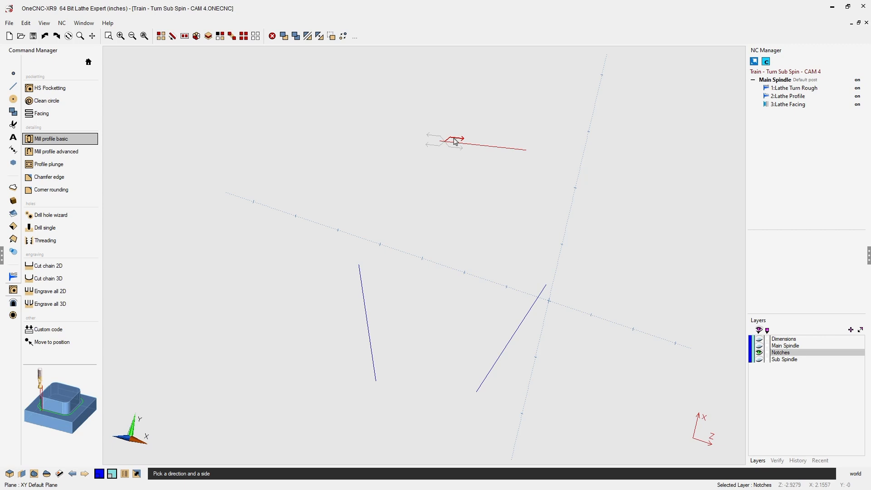
{"action": "left_click", "coordinate": [456, 141]}
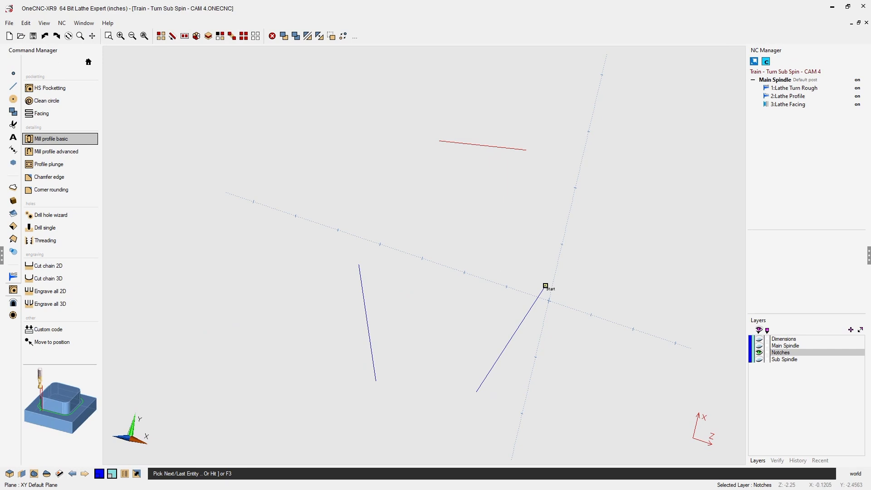
{"action": "left_click", "coordinate": [543, 293]}
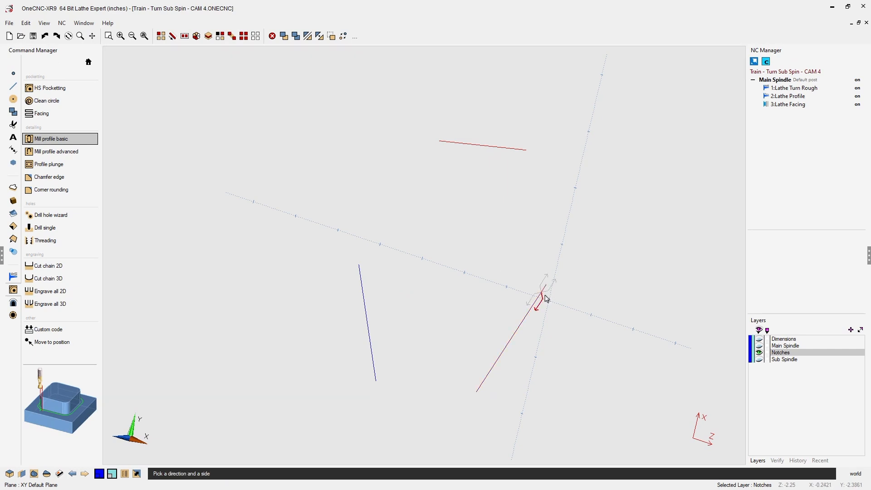
{"action": "left_click", "coordinate": [541, 307]}
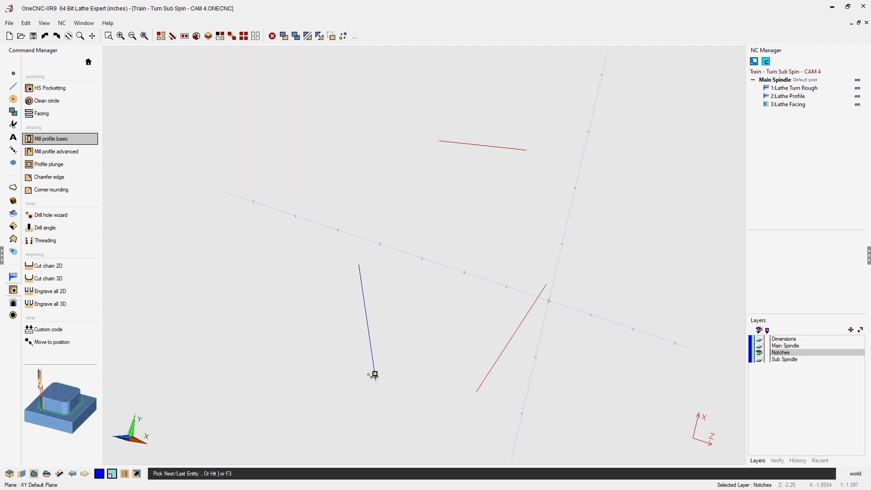
{"action": "left_click", "coordinate": [375, 377]}
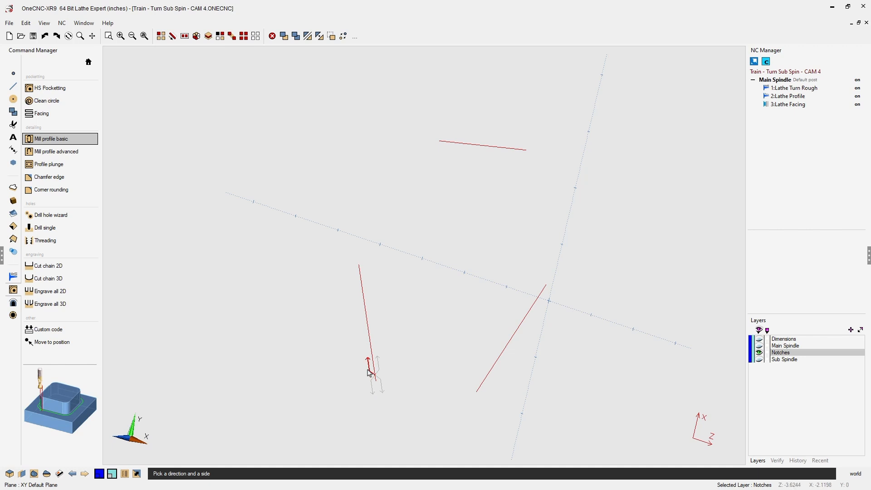
{"action": "left_click", "coordinate": [369, 371]}
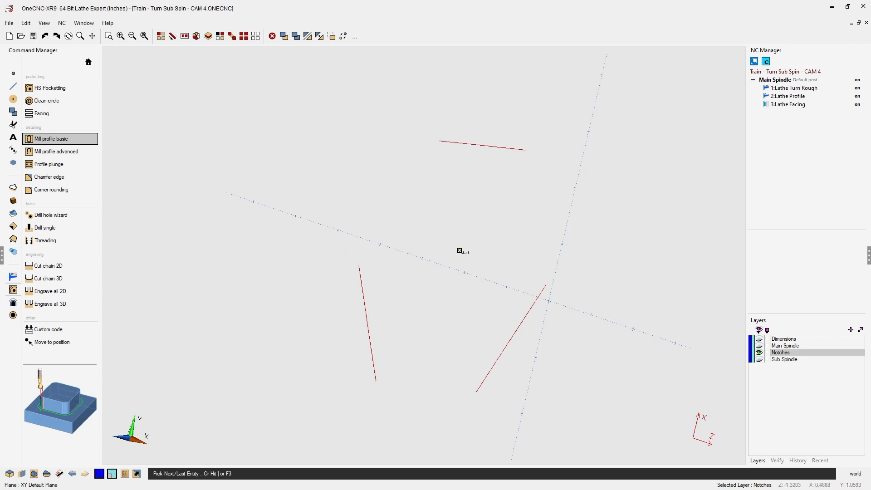
{"action": "left_click", "coordinate": [459, 250]}
{"action": "key", "text": "bracketright"}
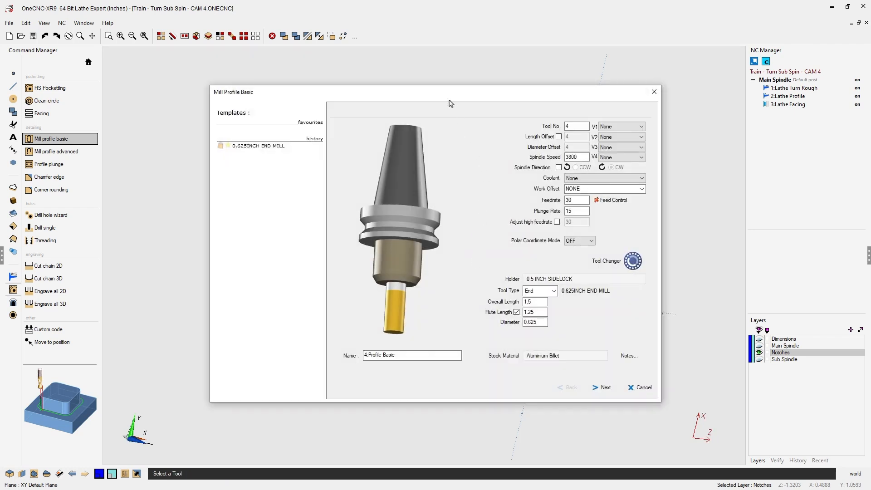
Step: Review the end mill's tool number, spindle speed and Polar Coordinate Mode options for the basic profile
{"action": "left_click_drag", "start_coordinate": [449, 100], "coordinate": [341, 61]}
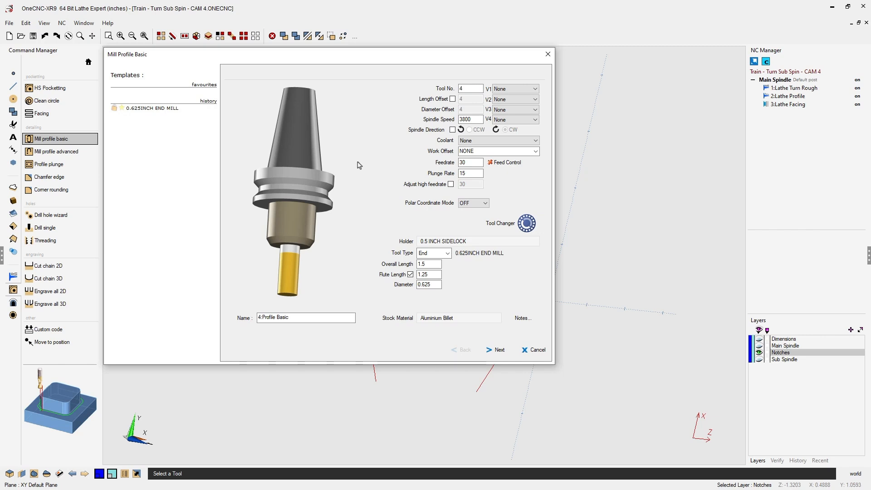
{"action": "double_click", "coordinate": [471, 90]}
{"action": "double_click", "coordinate": [467, 120]}
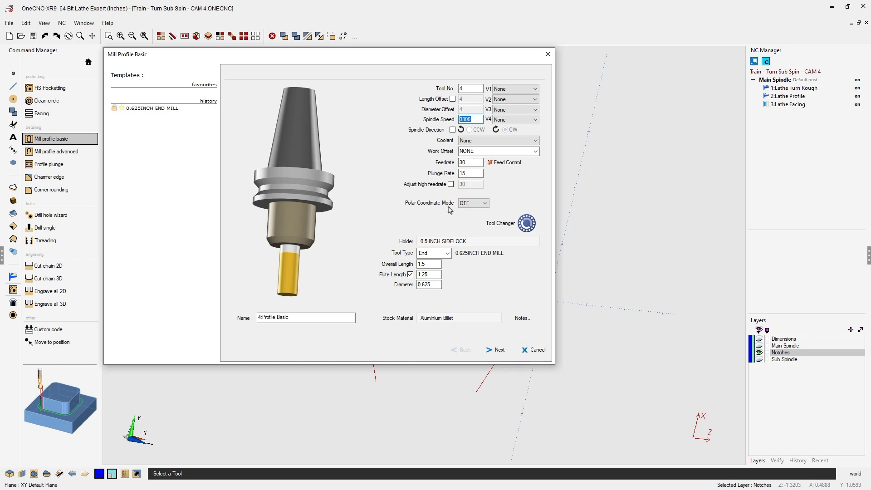
{"action": "left_click", "coordinate": [483, 208]}
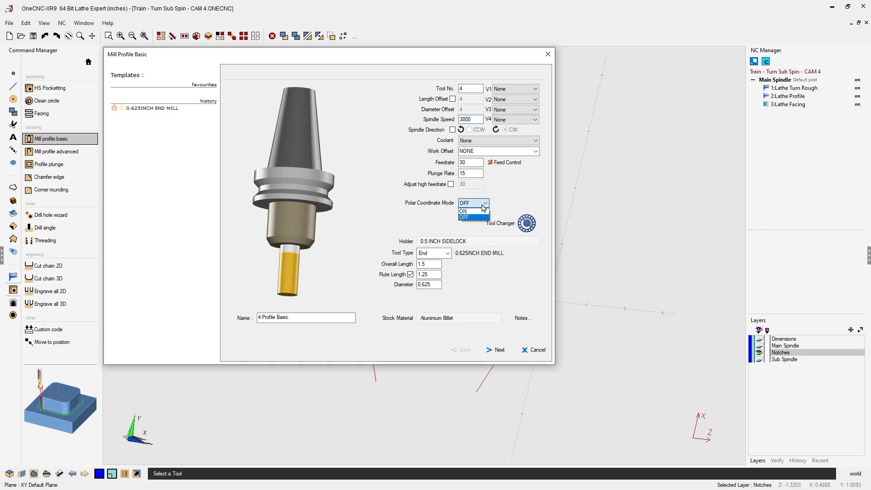
{"action": "left_click", "coordinate": [483, 207]}
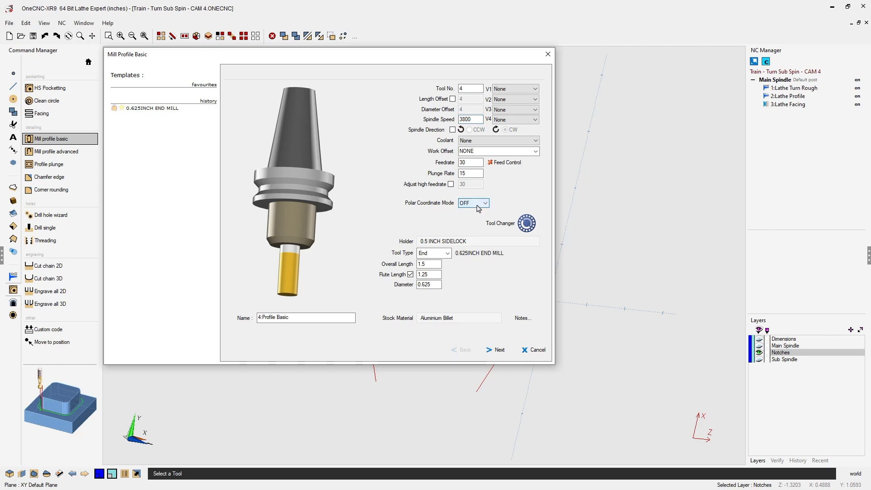
Step: Browse the available tool holders and choose the 0.5 INCH SIDELOCK holder for the end mill
{"action": "left_click", "coordinate": [445, 244]}
{"action": "left_click", "coordinate": [361, 98]}
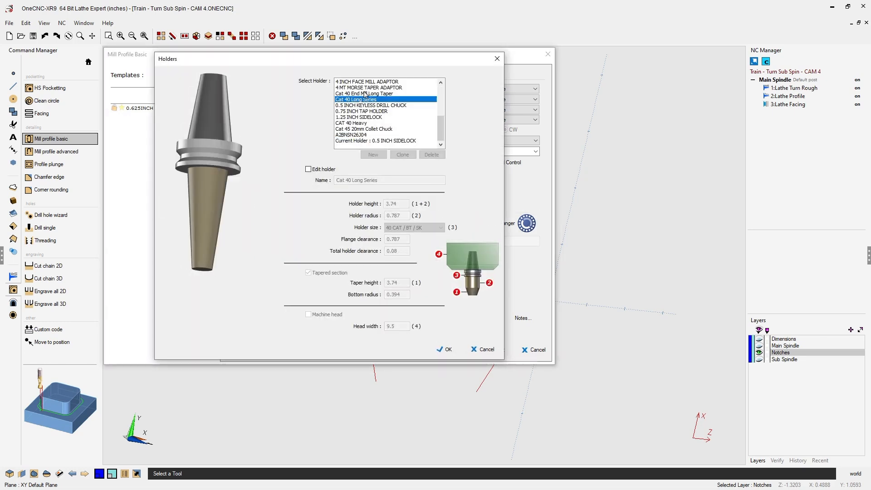
{"action": "left_click", "coordinate": [365, 87]}
{"action": "left_click_drag", "start_coordinate": [440, 130], "coordinate": [441, 94]}
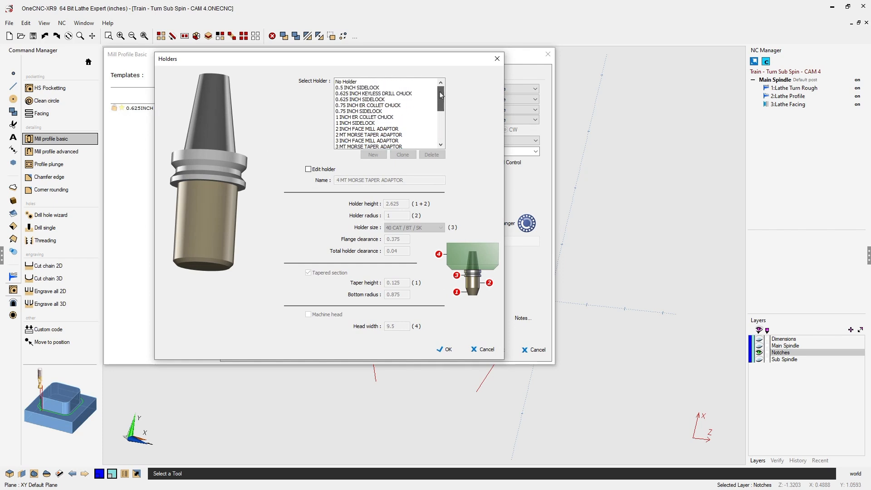
{"action": "left_click", "coordinate": [373, 88]}
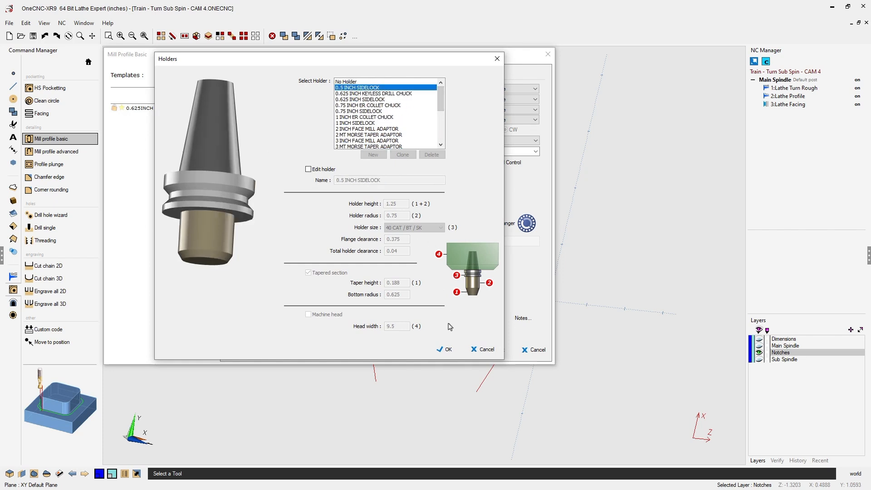
{"action": "left_click", "coordinate": [450, 350]}
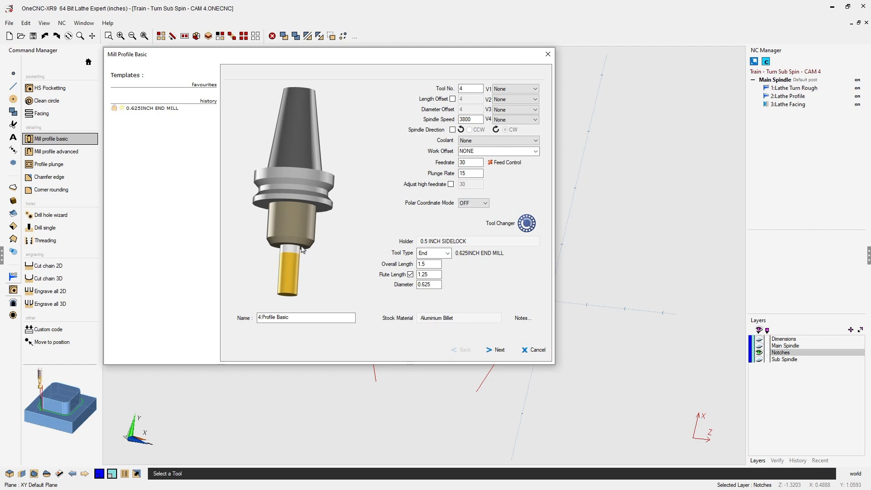
Step: Set the end mill's overall length to 2 and its flute length to 1.75 inches
{"action": "double_click", "coordinate": [422, 264]}
{"action": "type", "text": "2"}
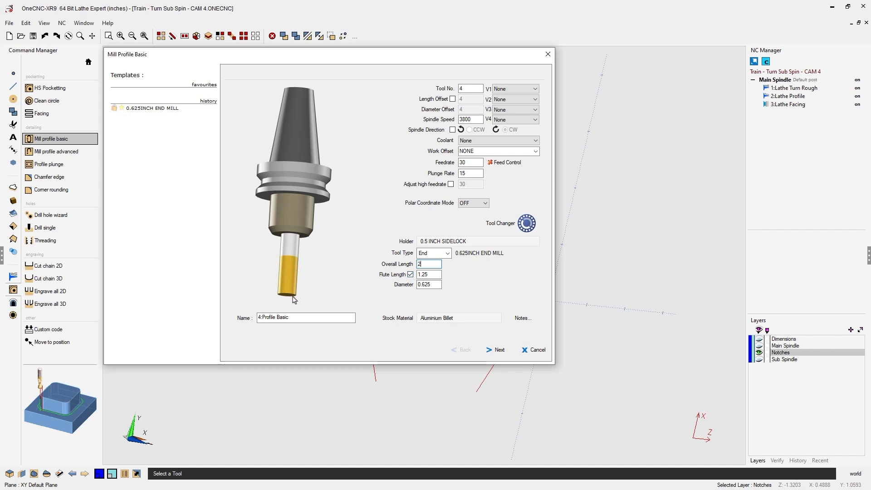
{"action": "key", "text": "Tab"}
{"action": "type", "text": "1"}
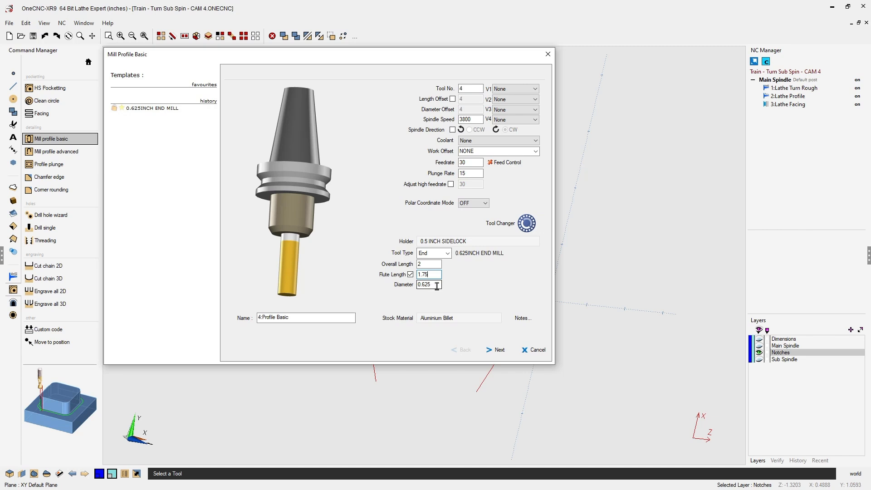
Step: Enter the end mill diameter as 5/8 inch and continue to the clearance settings
{"action": "left_click_drag", "start_coordinate": [436, 286], "coordinate": [412, 286]}
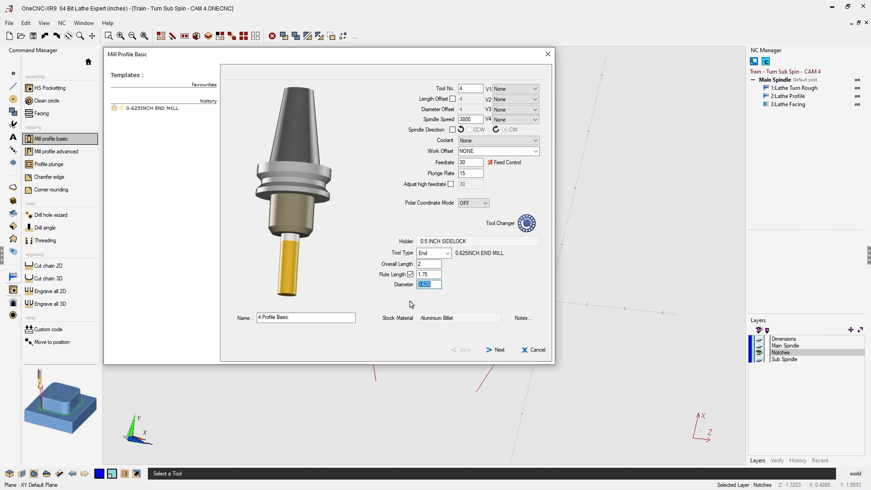
{"action": "key", "text": "BackSpace"}
{"action": "type", "text": "5/8"}
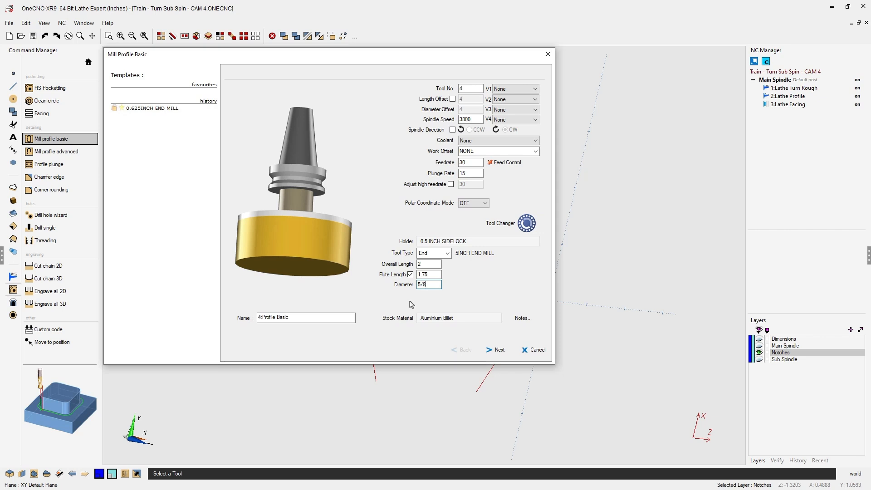
{"action": "key", "text": "Return"}
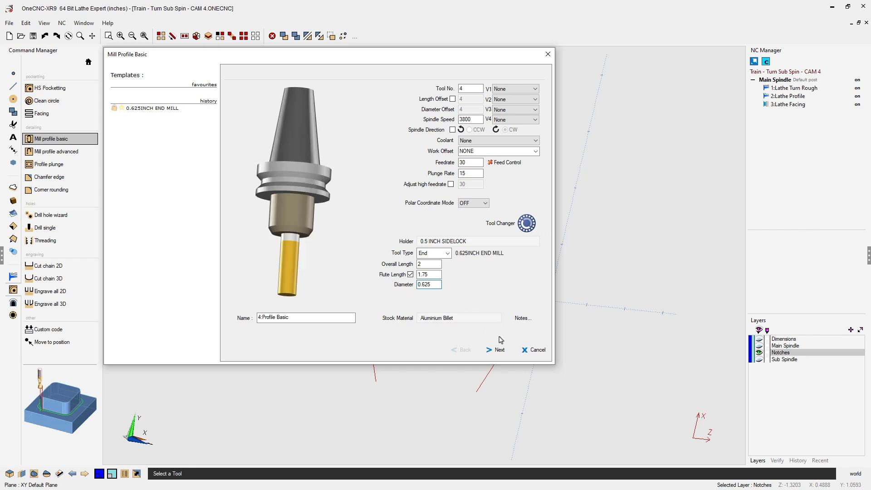
{"action": "left_click", "coordinate": [500, 351]}
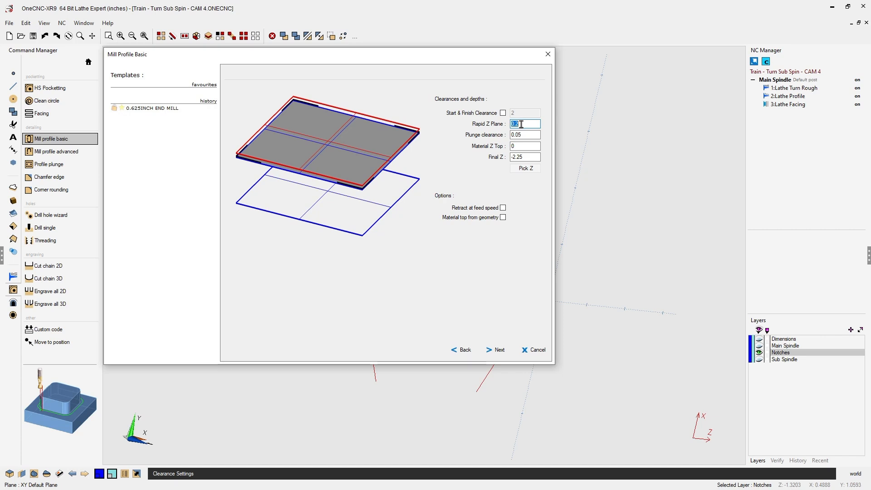
{"action": "left_click_drag", "start_coordinate": [480, 66], "coordinate": [433, 68]}
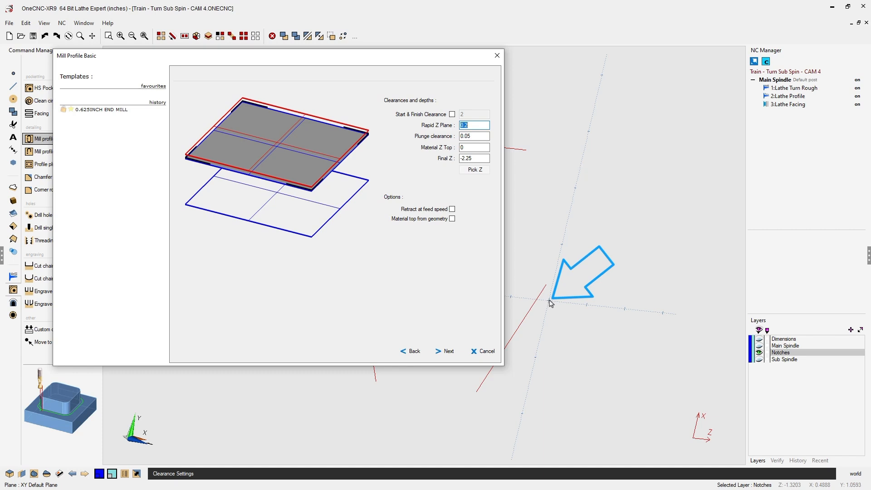
{"action": "left_click_drag", "start_coordinate": [456, 63], "coordinate": [505, 60]}
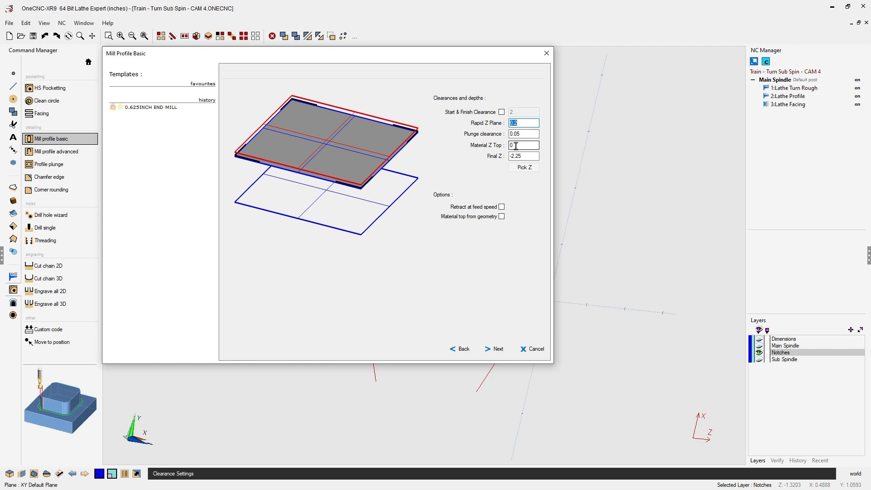
{"action": "left_click_drag", "start_coordinate": [510, 54], "coordinate": [454, 57]}
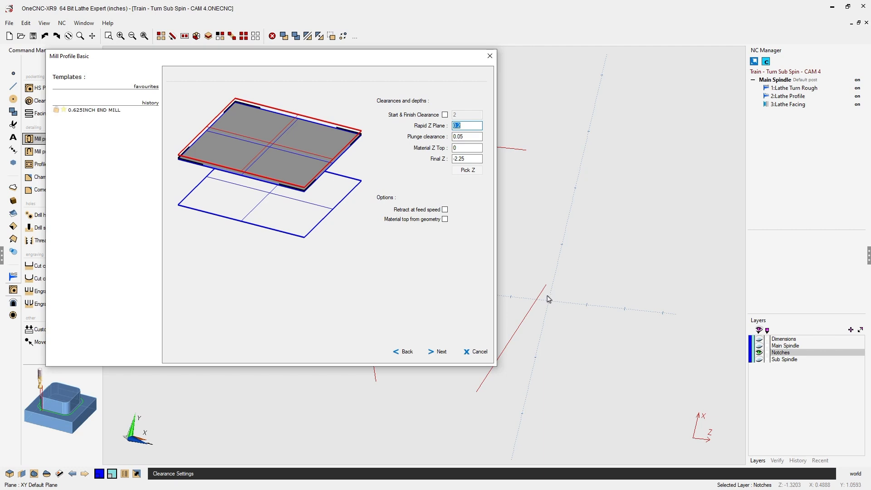
{"action": "left_click_drag", "start_coordinate": [439, 60], "coordinate": [497, 56]}
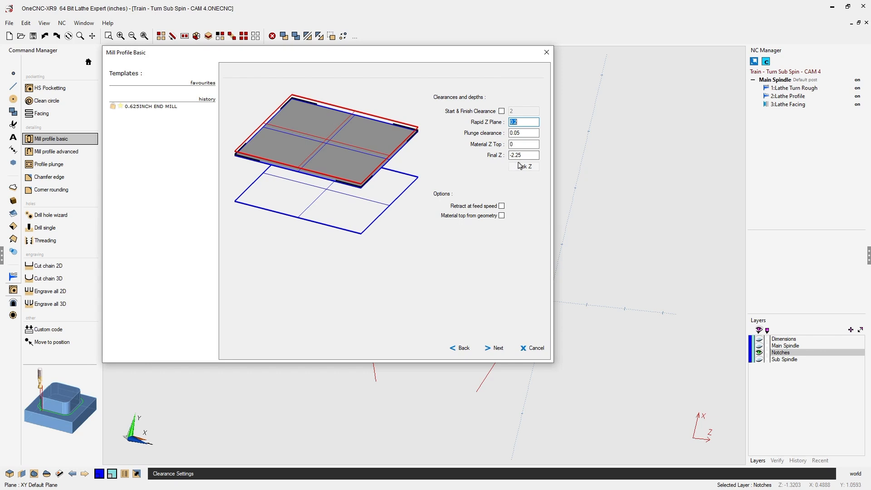
Step: Set the Final Z to -2.25 by picking the depth from the end of a notch line, and accept the clearance settings
{"action": "left_click_drag", "start_coordinate": [531, 155], "coordinate": [508, 157]}
{"action": "type", "text": "-1"}
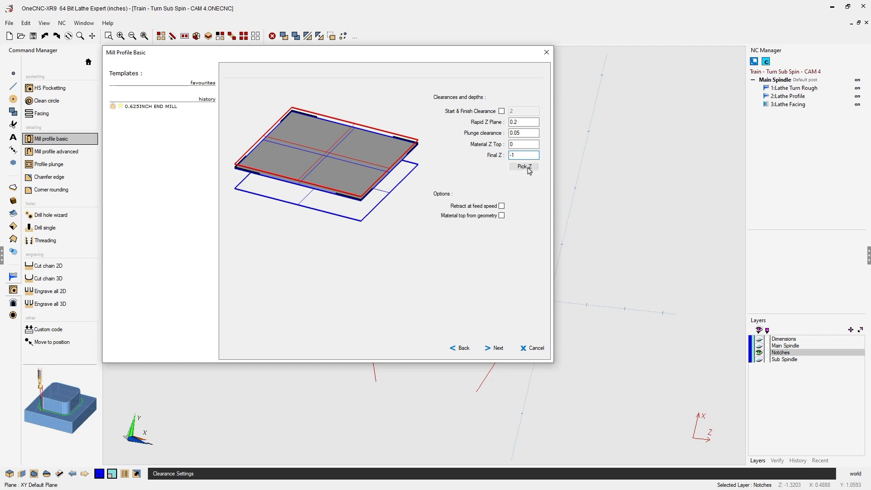
{"action": "left_click", "coordinate": [528, 168]}
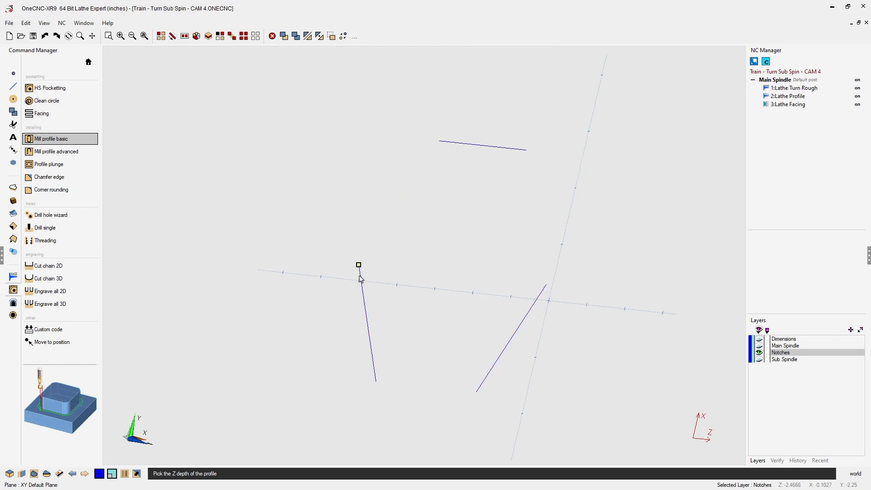
{"action": "left_click", "coordinate": [399, 185]}
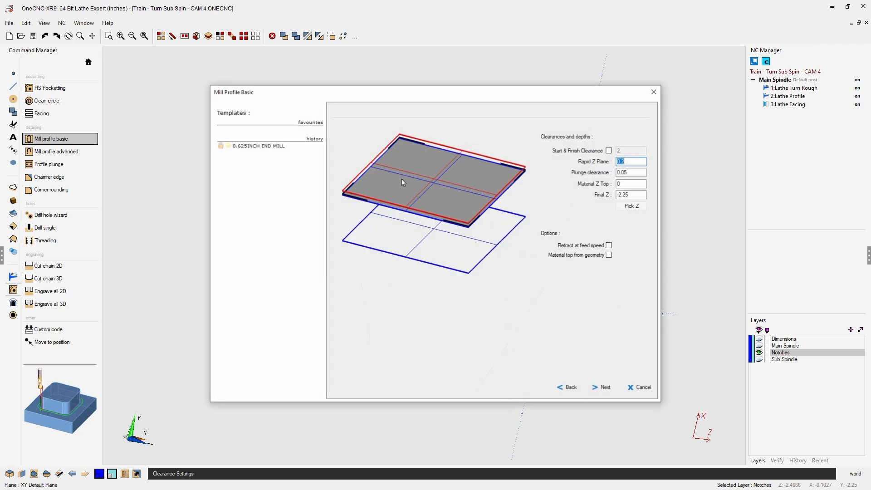
{"action": "left_click_drag", "start_coordinate": [483, 95], "coordinate": [377, 56]}
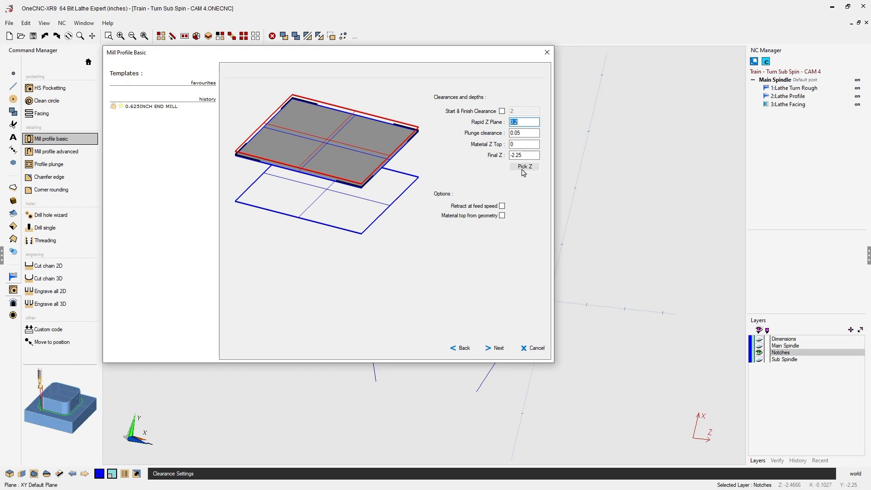
{"action": "left_click", "coordinate": [500, 352]}
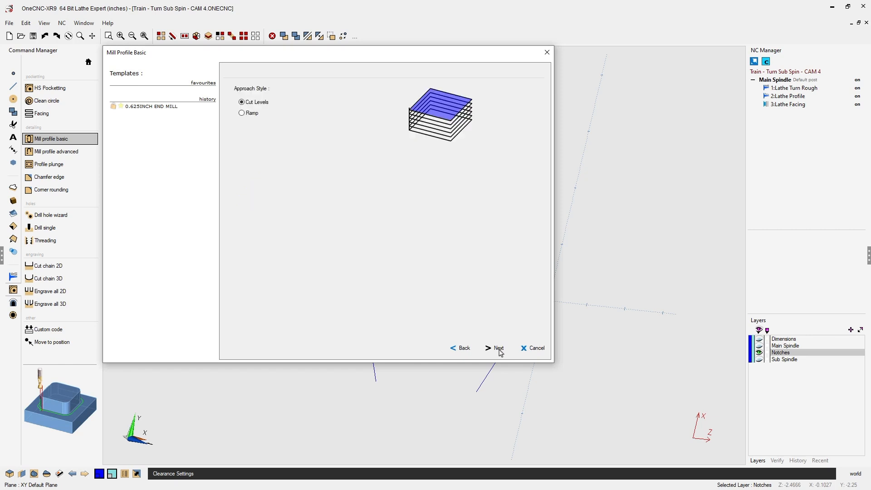
Step: Look at the Ramp approach settings, return the approach style to Cut Levels and accept it
{"action": "left_click", "coordinate": [242, 114]}
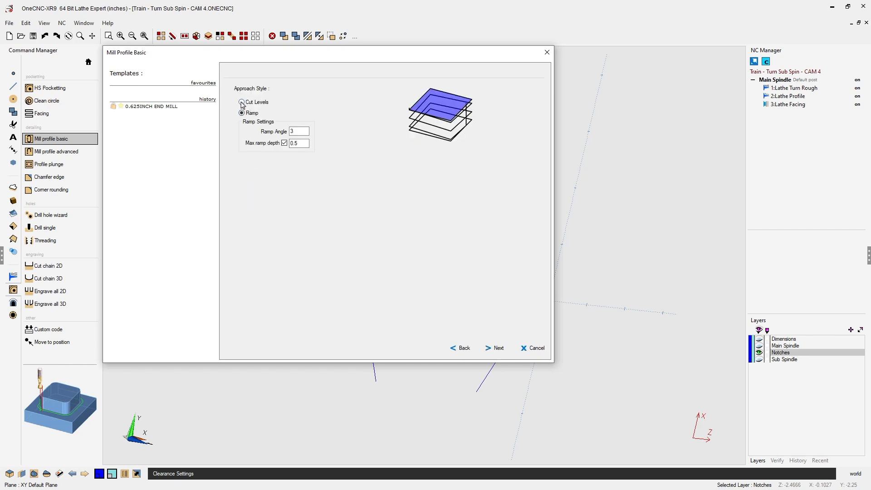
{"action": "left_click", "coordinate": [242, 102]}
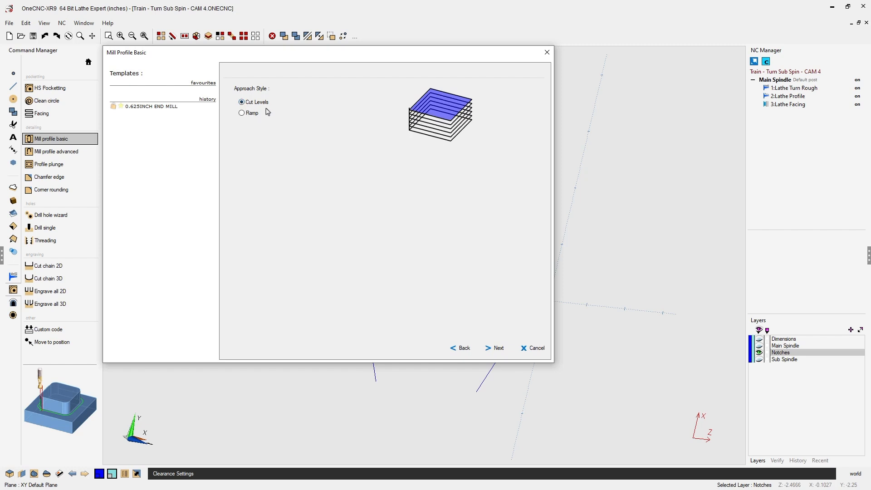
{"action": "left_click", "coordinate": [499, 348]}
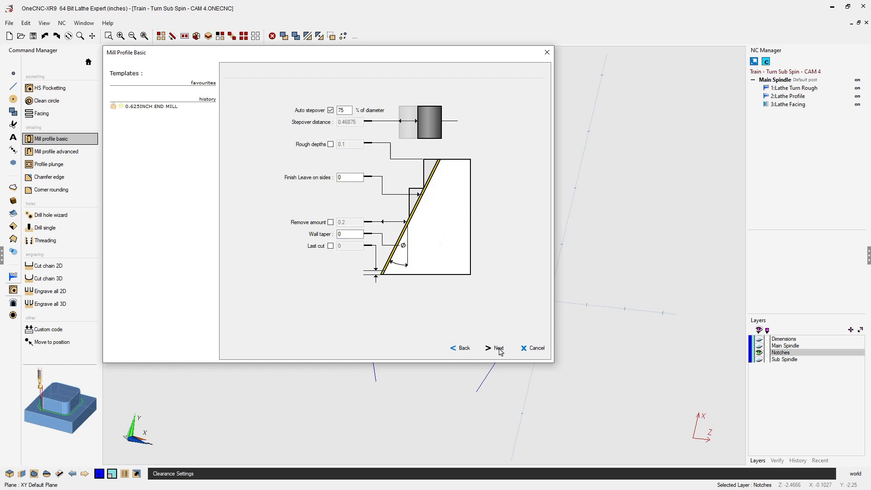
Step: Accept the 75% auto stepover and the 0 finish leave on sides, with finishing set to None
{"action": "left_click", "coordinate": [343, 111]}
{"action": "left_click", "coordinate": [342, 178]}
{"action": "left_click", "coordinate": [498, 348]}
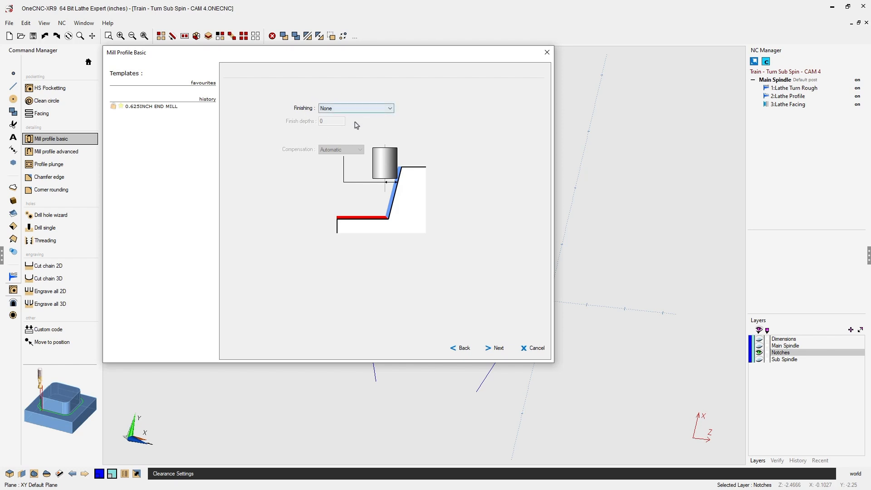
{"action": "left_click", "coordinate": [498, 348]}
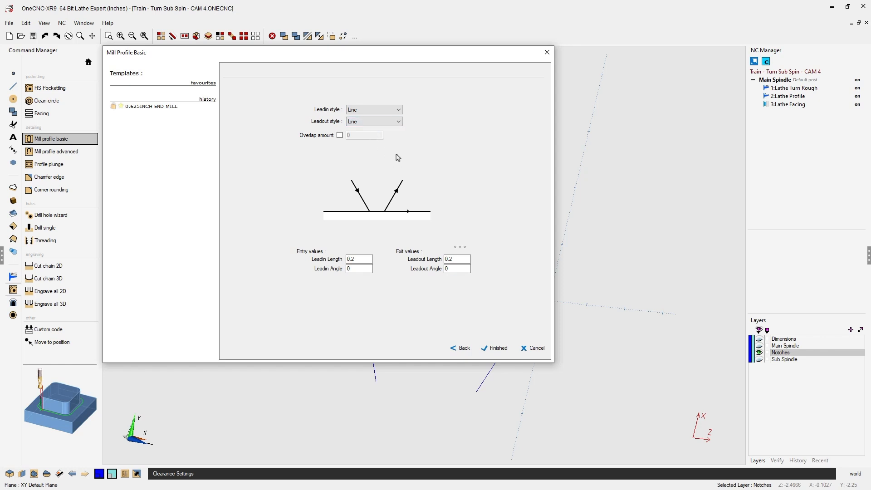
Step: Adjust the lead-in length for the line-style entry and finish the basic profile operation
{"action": "left_click_drag", "start_coordinate": [447, 64], "coordinate": [362, 64]}
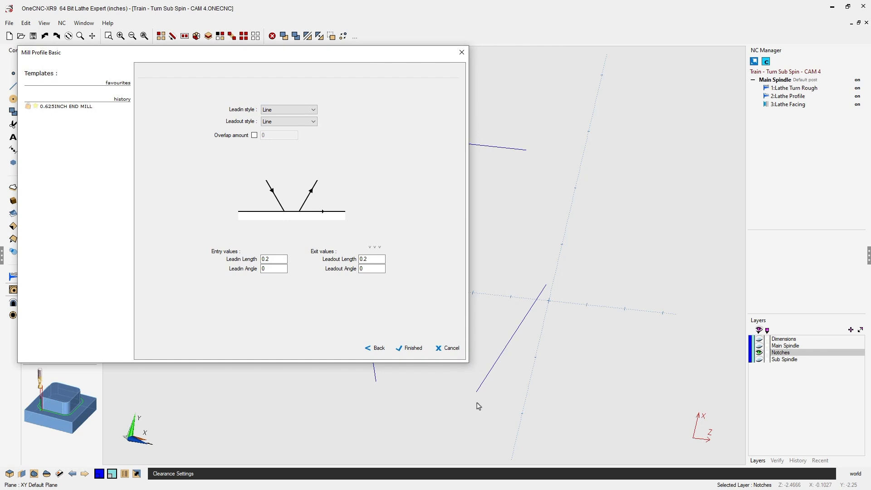
{"action": "left_click_drag", "start_coordinate": [379, 60], "coordinate": [464, 61]}
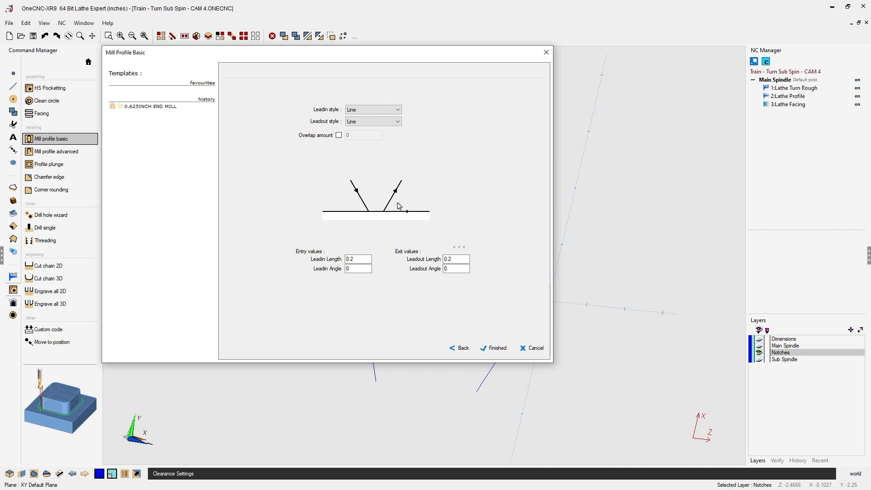
{"action": "left_click_drag", "start_coordinate": [360, 259], "coordinate": [346, 260]}
{"action": "left_click", "coordinate": [498, 348]}
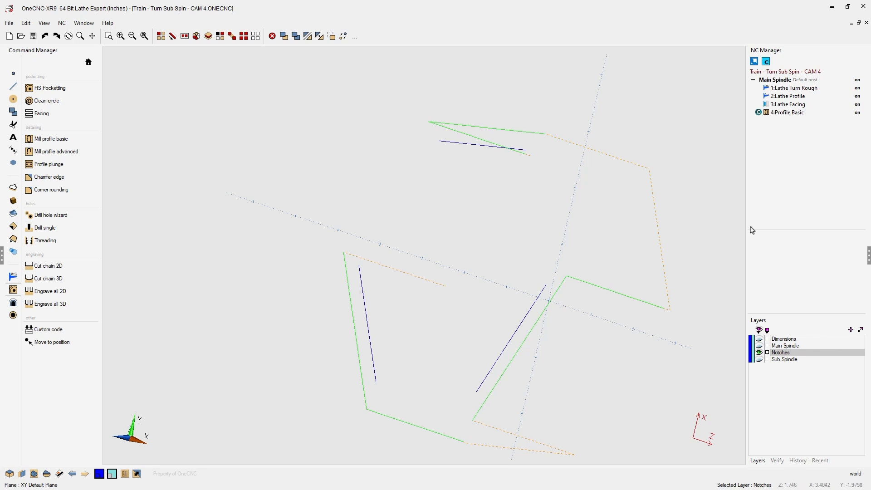
Step: Show the Main Spindle layer and preview the Profile Basic toolpath with the tool and holder around the notched part
{"action": "left_click", "coordinate": [760, 346]}
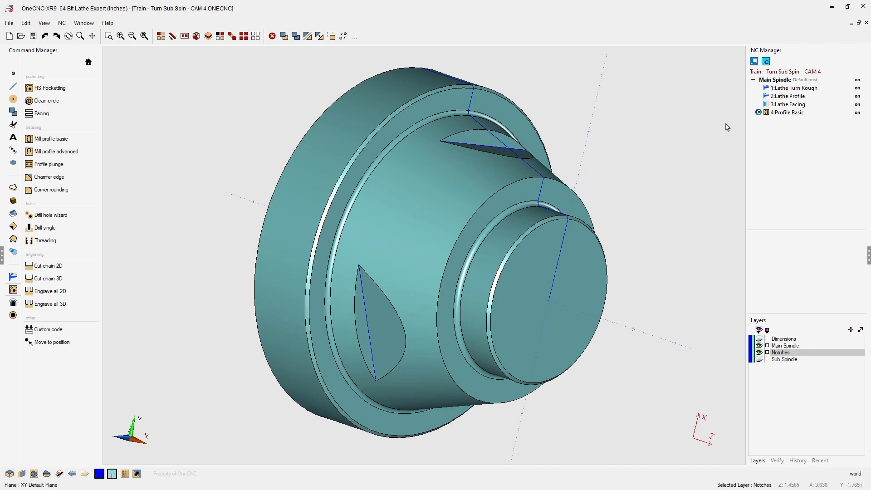
{"action": "right_click", "coordinate": [786, 114]}
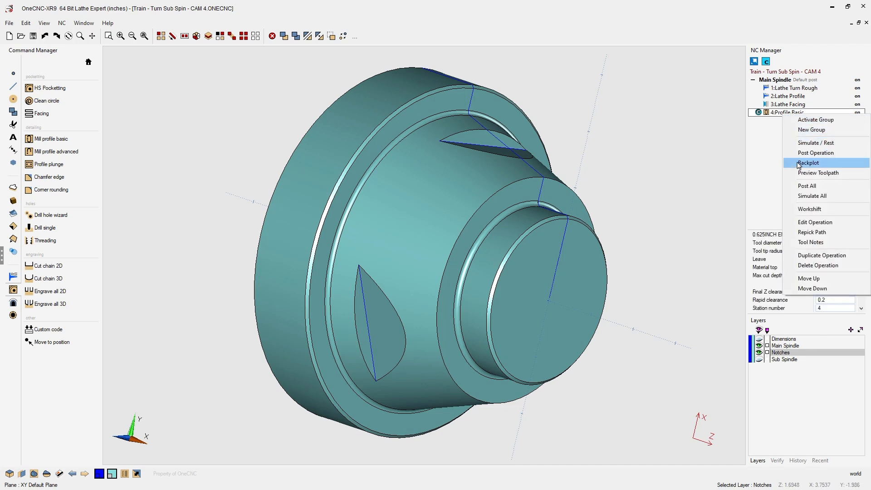
{"action": "left_click", "coordinate": [802, 179]}
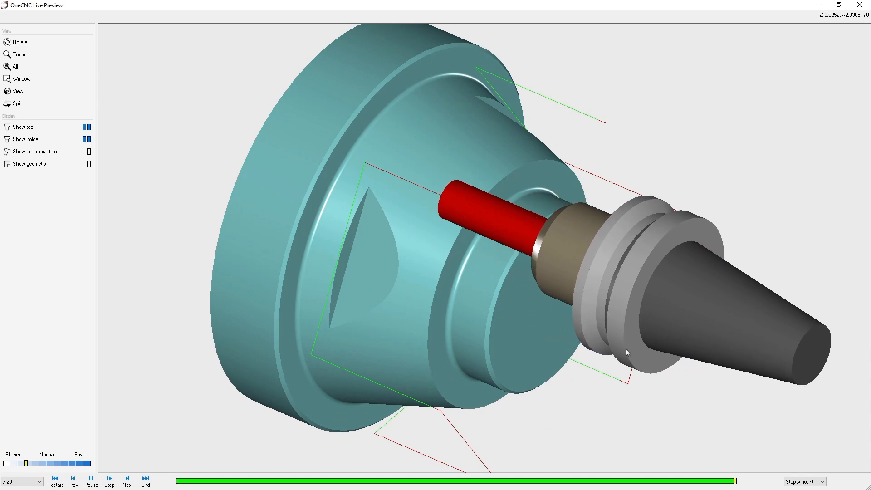
{"action": "scroll", "coordinate": [602, 327], "scroll_direction": "down", "scroll_amount": 2}
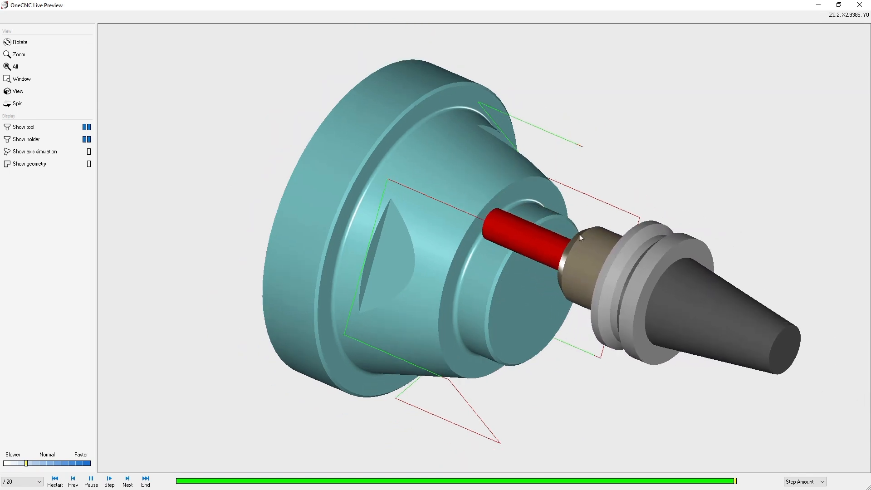
{"action": "mouse_move", "coordinate": [551, 231]}
{"action": "middle_mouse_down"}
{"action": "mouse_move", "coordinate": [553, 242]}
{"action": "mouse_move", "coordinate": [564, 223]}
{"action": "mouse_move", "coordinate": [542, 224]}
{"action": "mouse_move", "coordinate": [602, 221]}
{"action": "mouse_move", "coordinate": [592, 236]}
{"action": "mouse_move", "coordinate": [563, 224]}
{"action": "middle_mouse_up"}
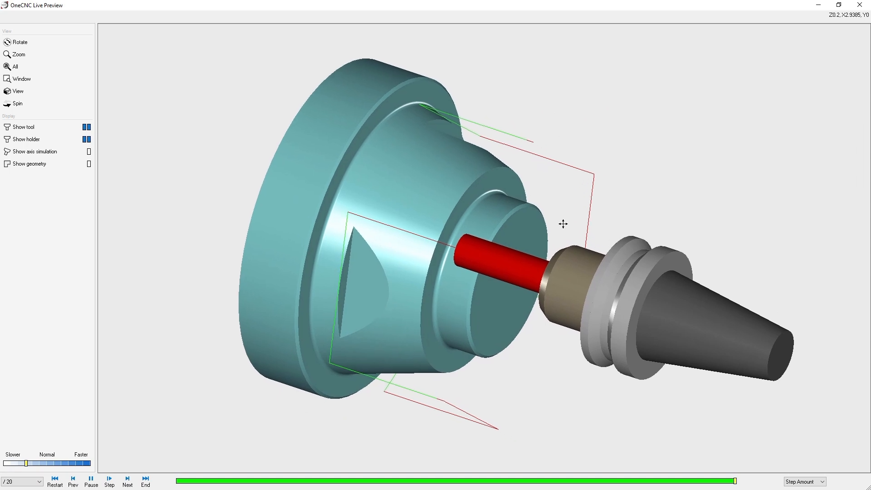